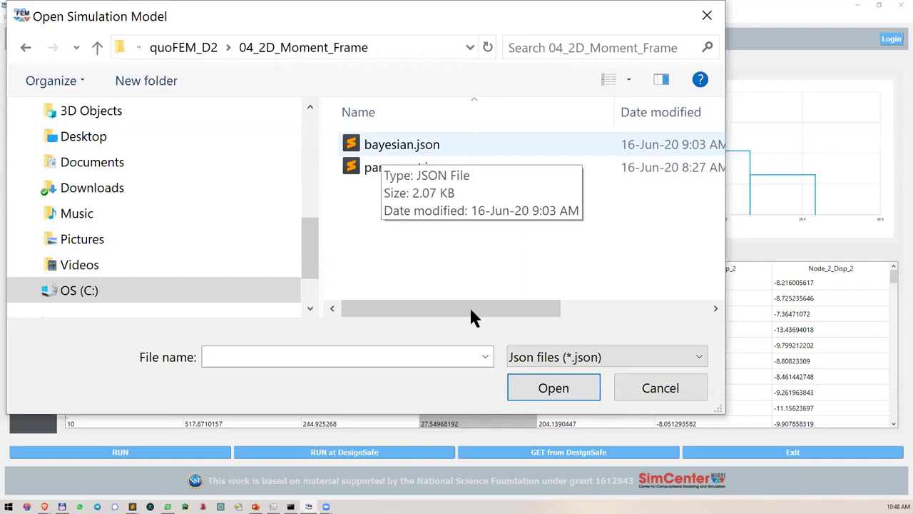
Load bayesian.json and set DREAM chain samples to 40 and burn-in samples to 10.
left_click(530, 377)
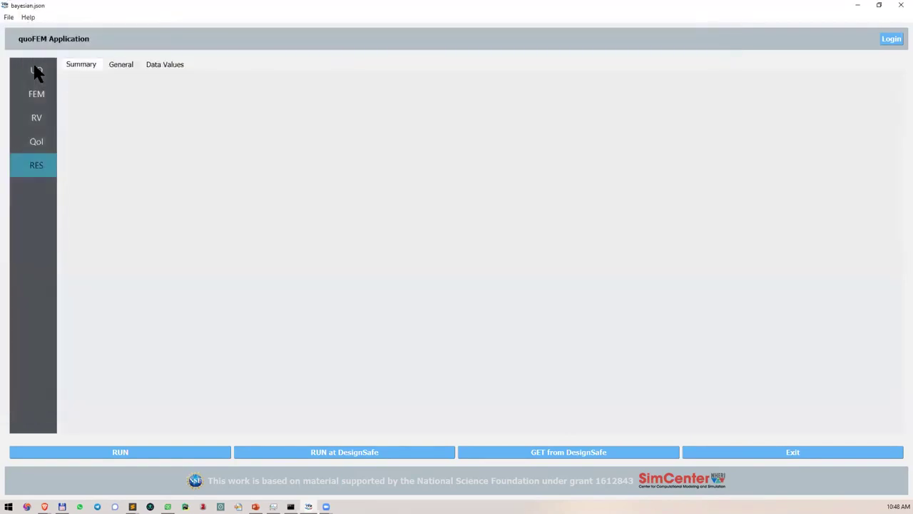
left_click(36, 70)
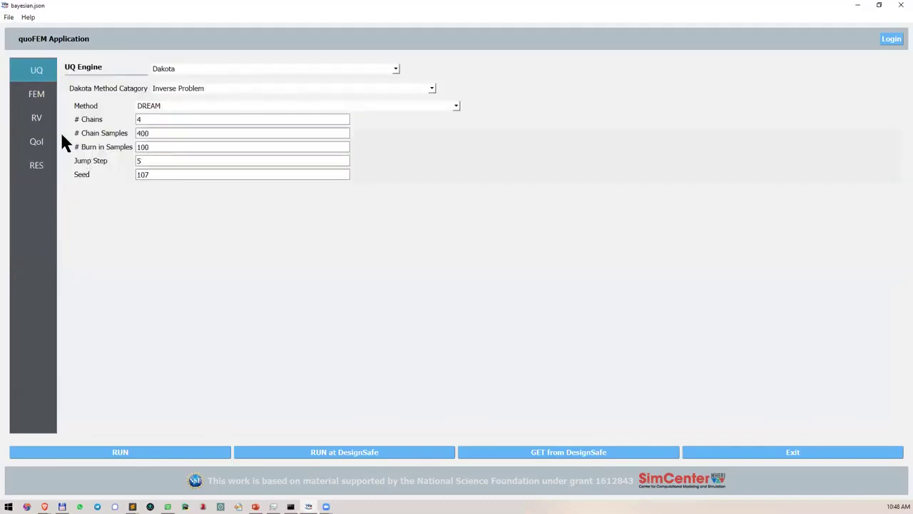
left_click(159, 132)
key("BackSpace")
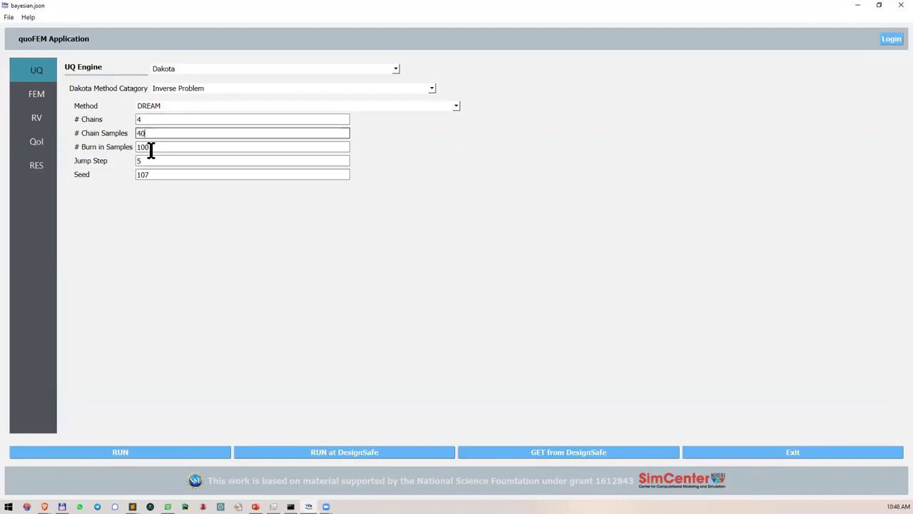
left_click(151, 149)
key("BackSpace")
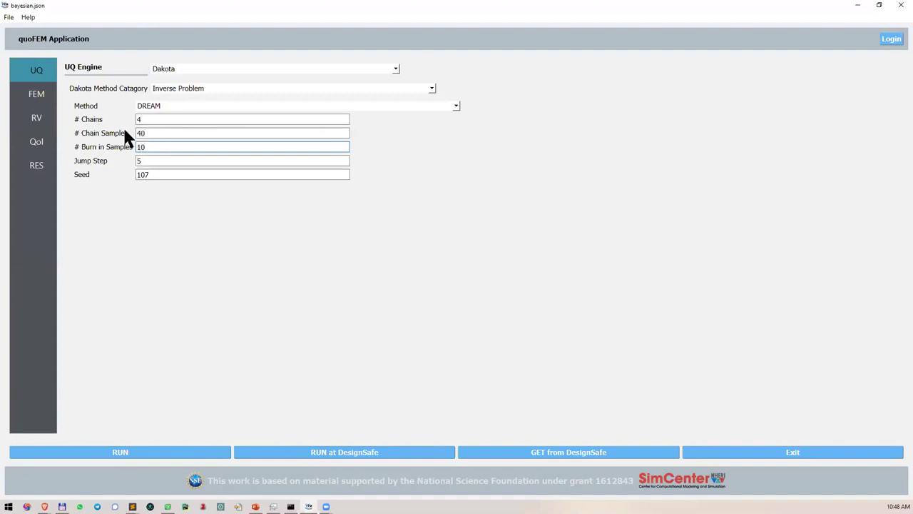
Check the FrameModel.tcl script in 04_2D_Moment_Frame, then review the Ic1/Ic2 variables and eps QoIs.
left_click(39, 99)
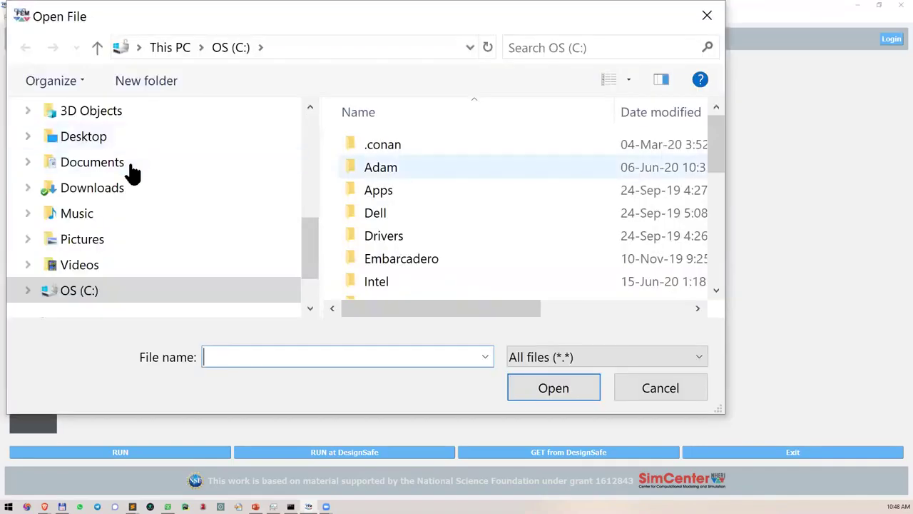
scroll(171, 165, "up", 5)
left_click(171, 165)
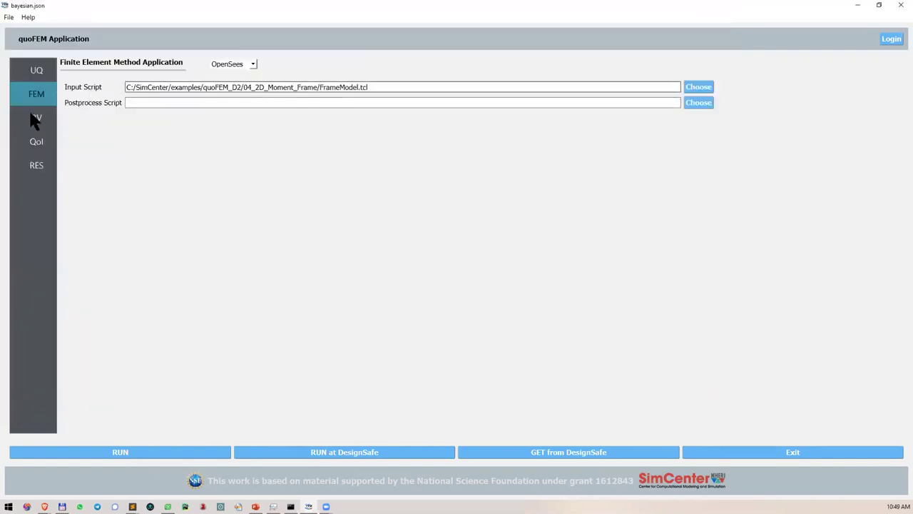
left_click(35, 116)
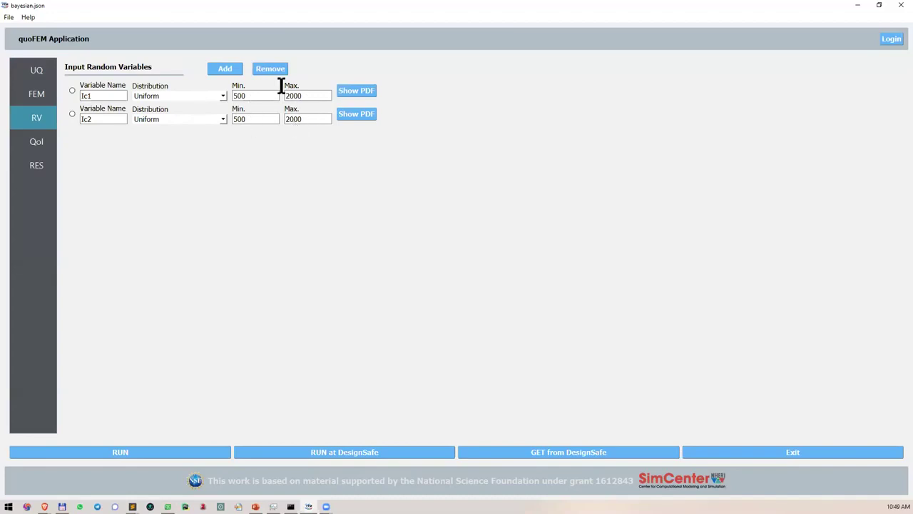
left_click(33, 132)
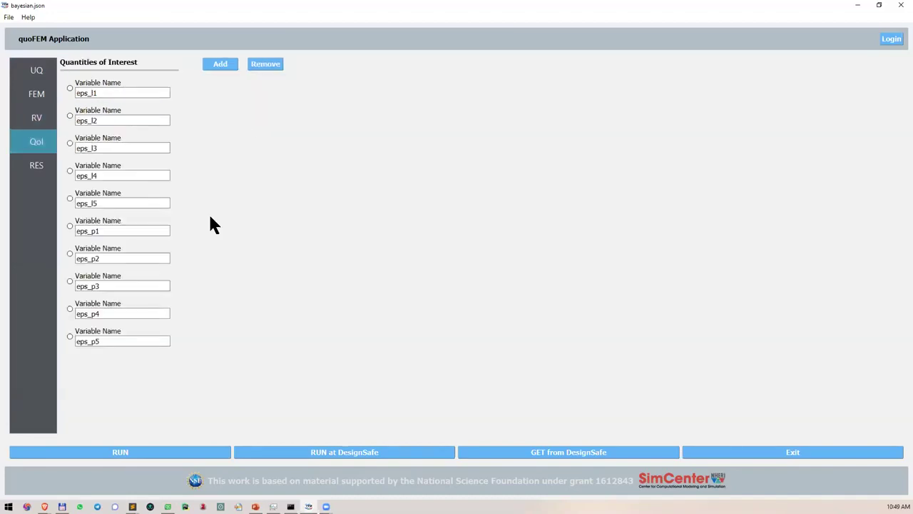
Run the DREAM calibration locally and plot the Ic2 column from the Data Values table.
left_click(133, 451)
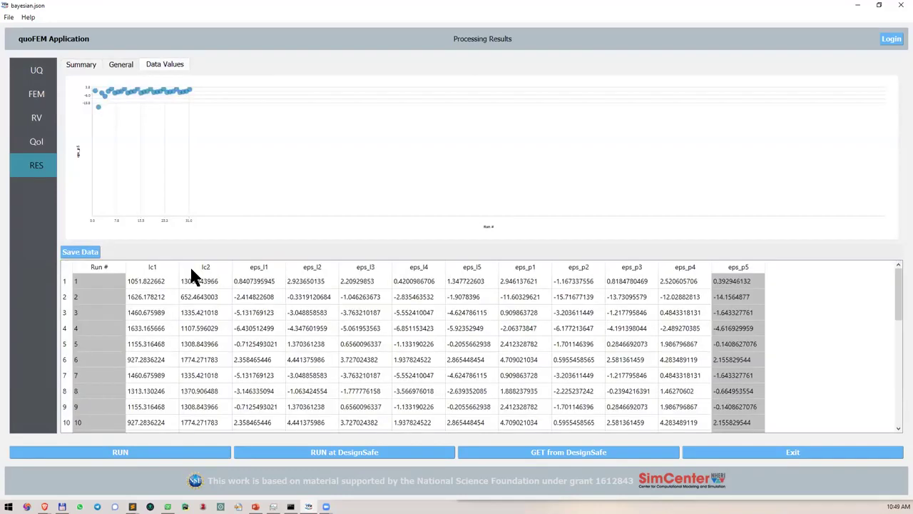
left_click(199, 284)
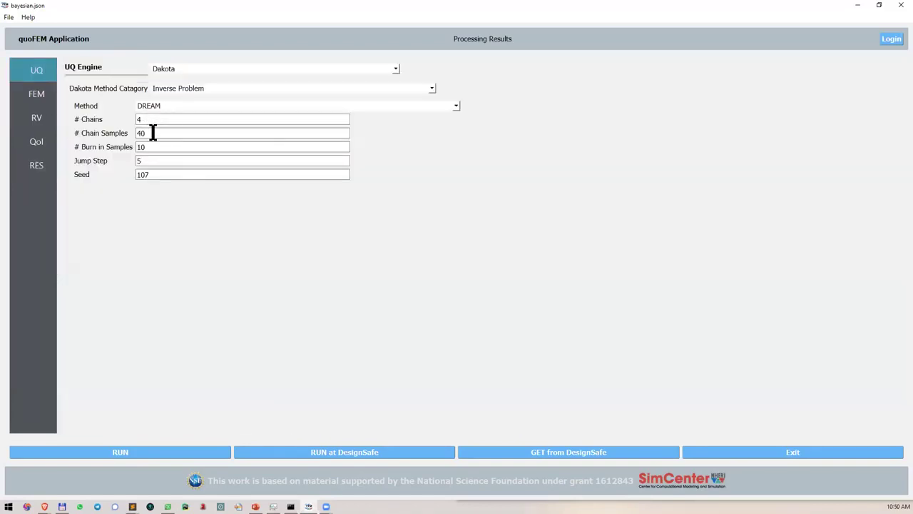
Raise chain samples back to 400 and burn-in to 100, then view the local results.
left_click(152, 132)
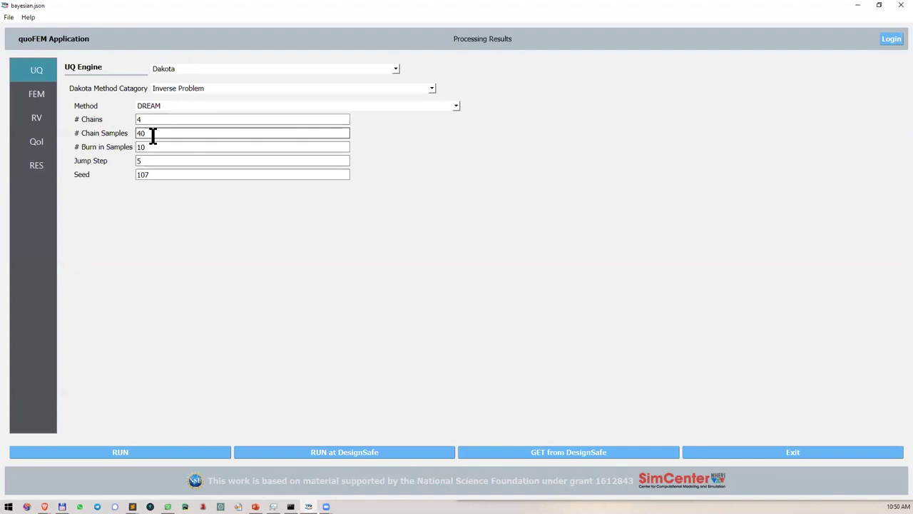
type("0")
left_click(151, 147)
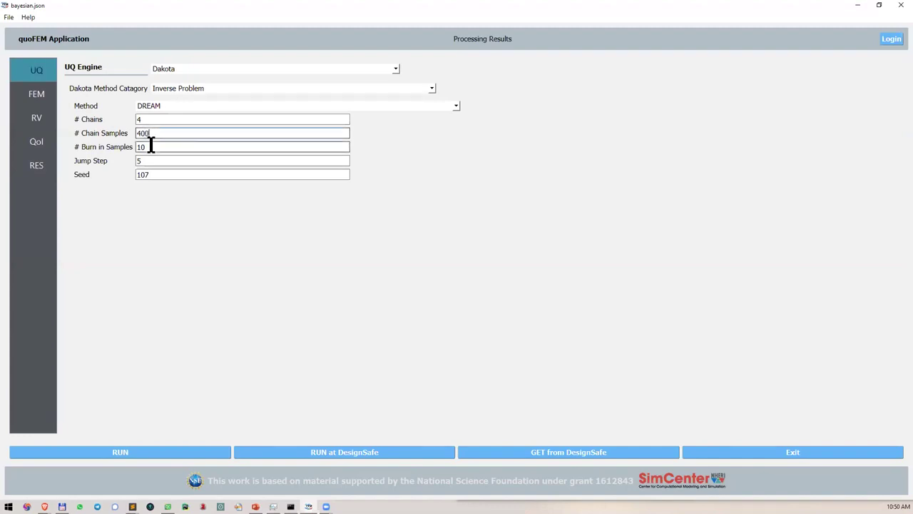
type("0")
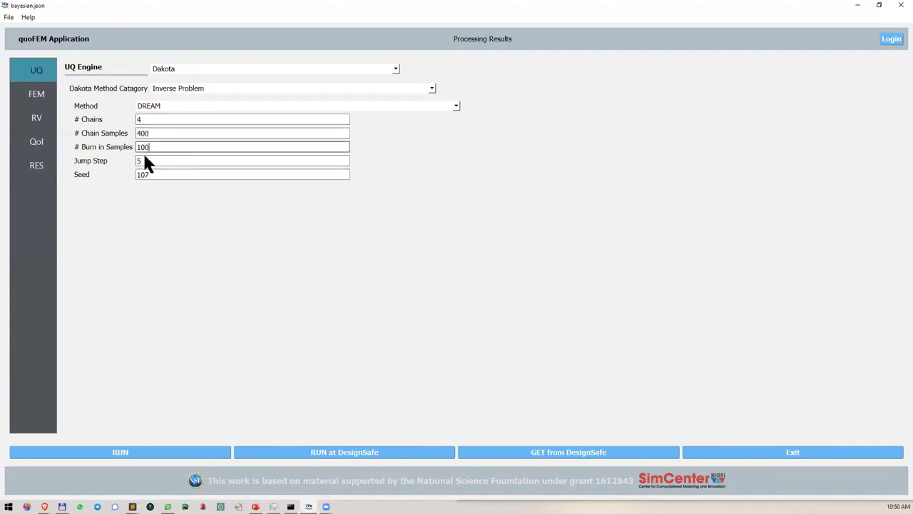
left_click(37, 163)
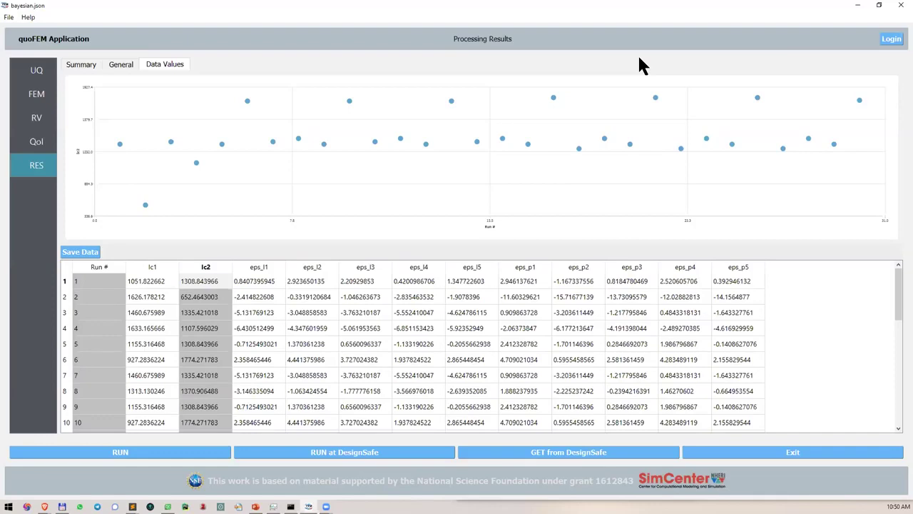
Log in to the DesignSafe account.
left_click(888, 40)
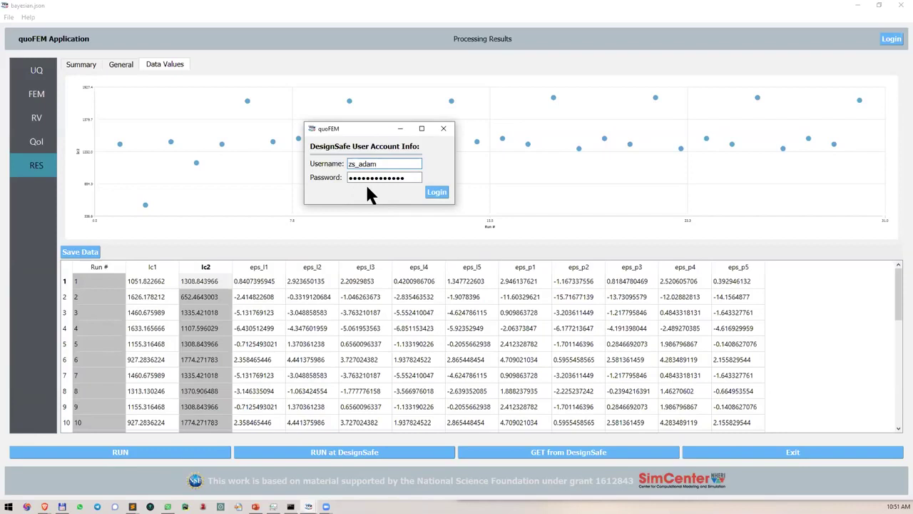
left_click(435, 192)
left_click(437, 194)
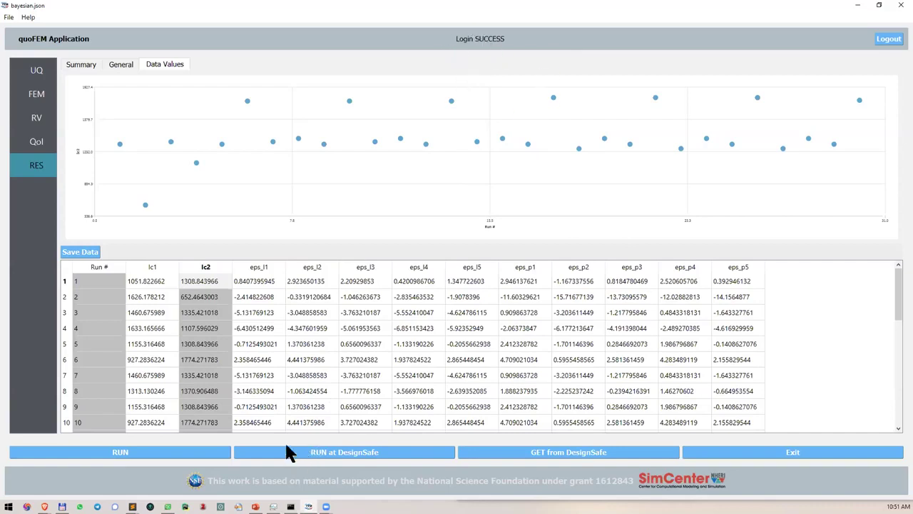
Step through the FEM and RV pages to the ten eps_l/eps_p quantities of interest.
key("Up")
left_click(34, 102)
key("Down")
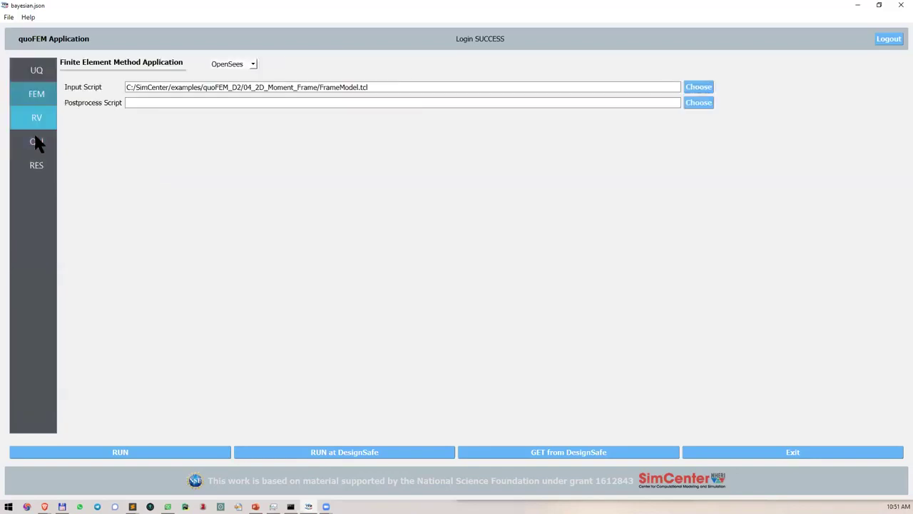
key("Down")
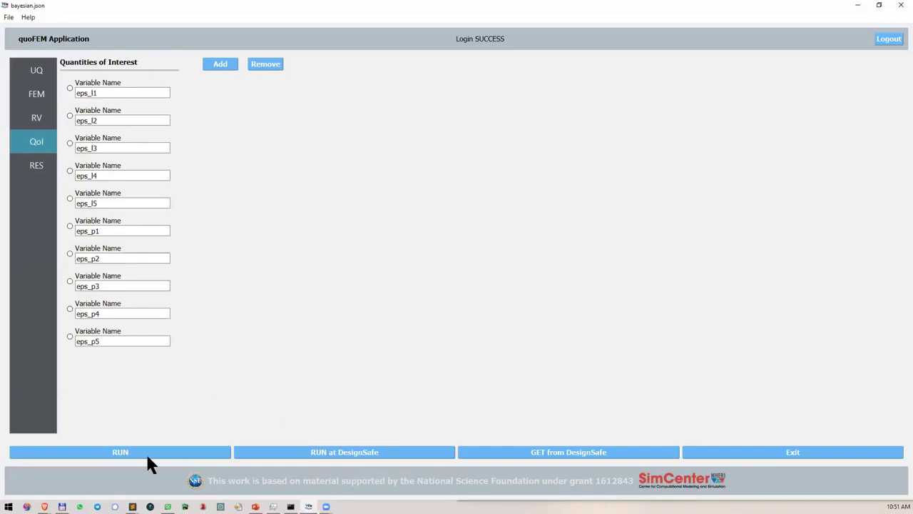
Name the DesignSafe job Bayesian_test2, keep 1 node and 00:20:00 run time, and submit.
left_click(315, 450)
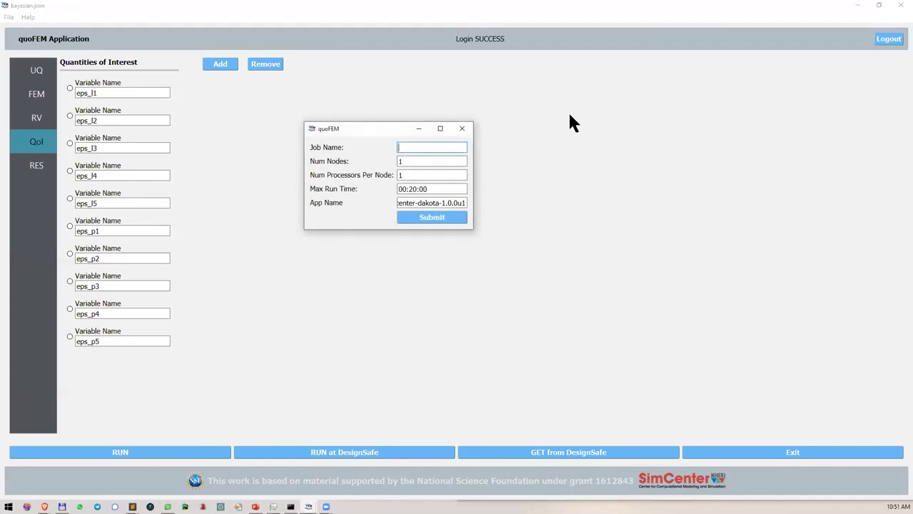
type("Bayesian_test2")
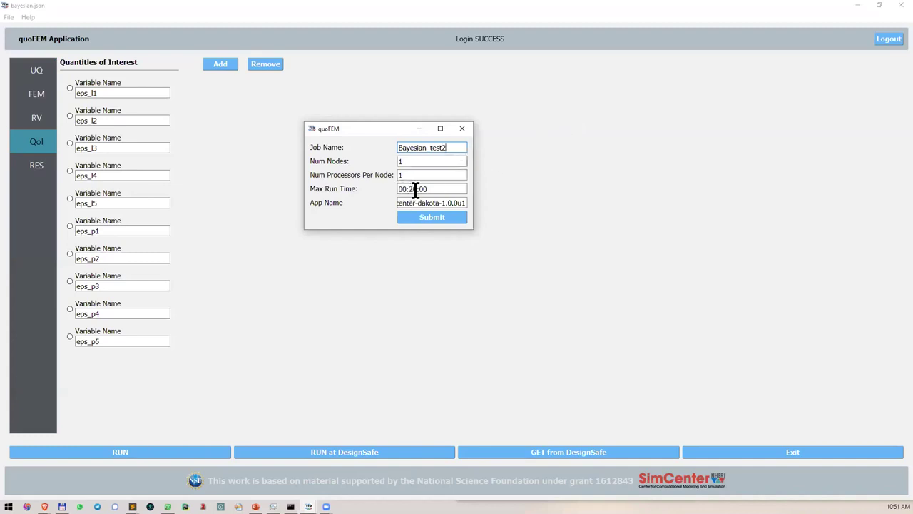
double_click(440, 190)
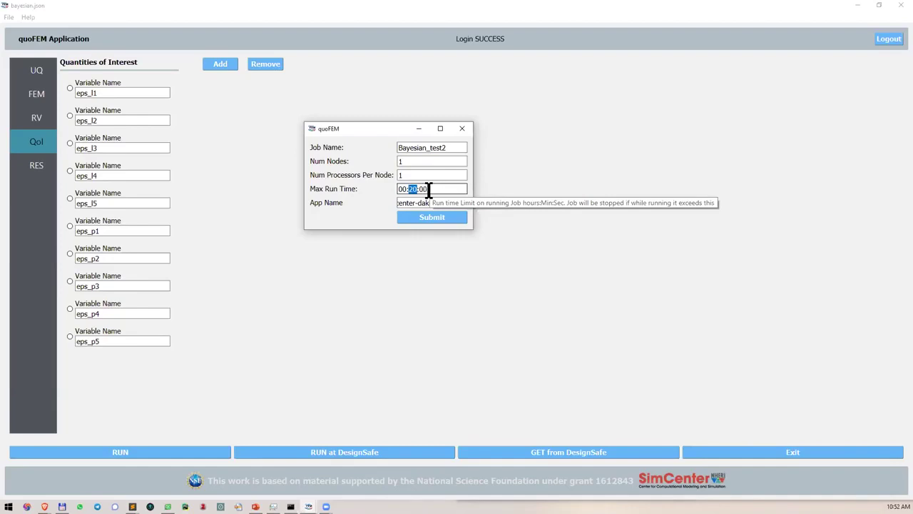
left_click_drag(421, 189, 413, 191)
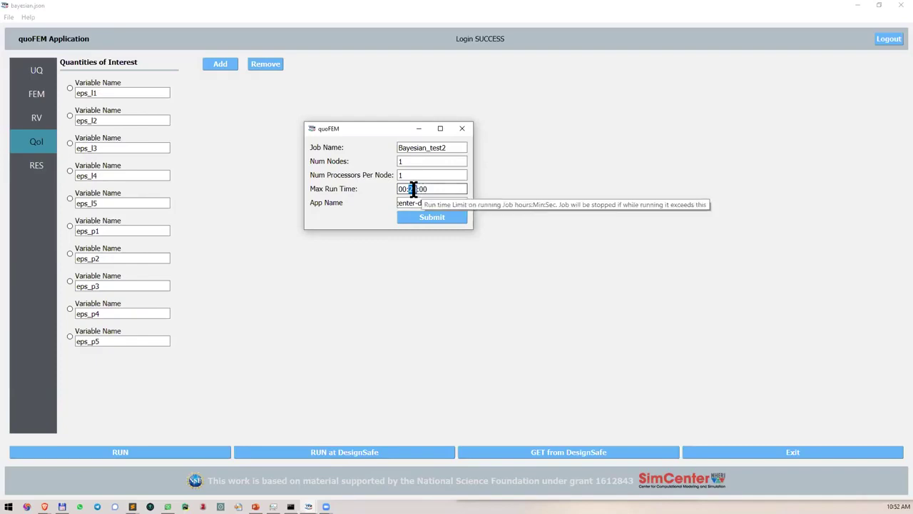
left_click(417, 189)
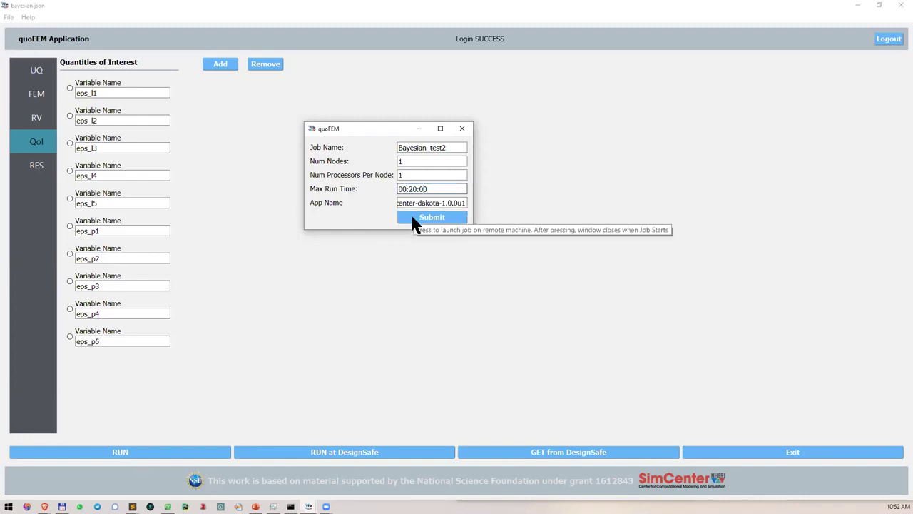
left_click(413, 218)
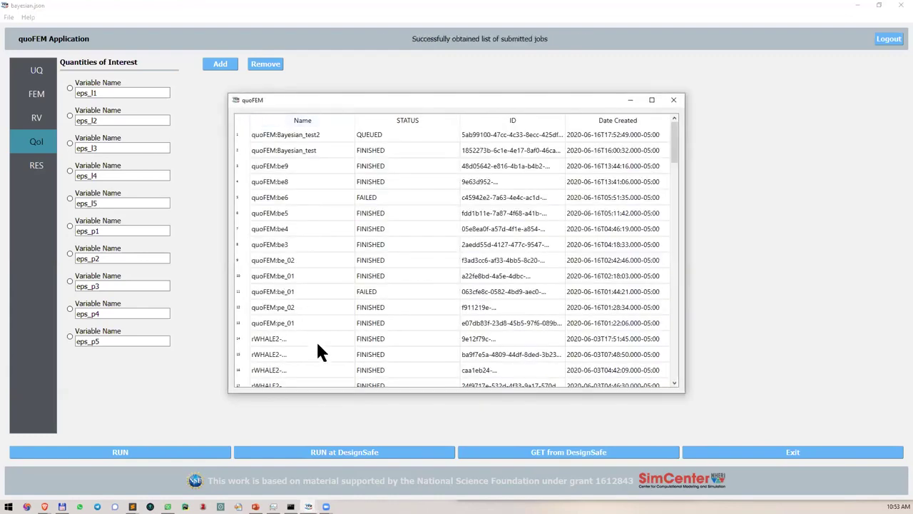
Refresh the Bayesian_test2 job status in the job list, confirming it is still QUEUED.
scroll(316, 339, "down", 20)
scroll(330, 227, "up", 20)
right_click(324, 137)
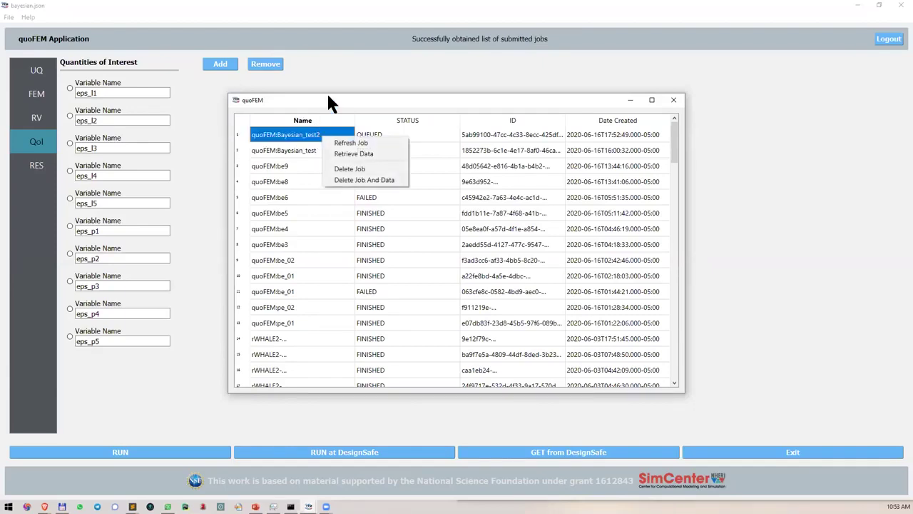
left_click(328, 143)
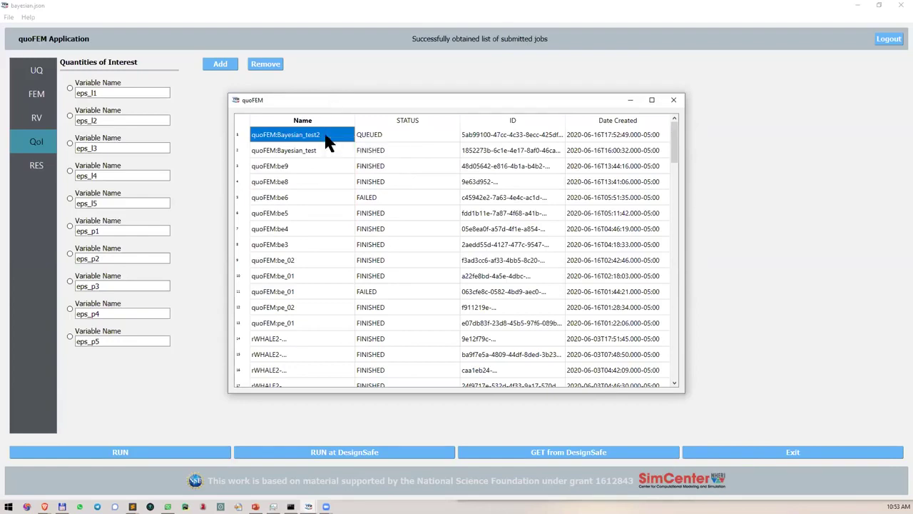
right_click(330, 139)
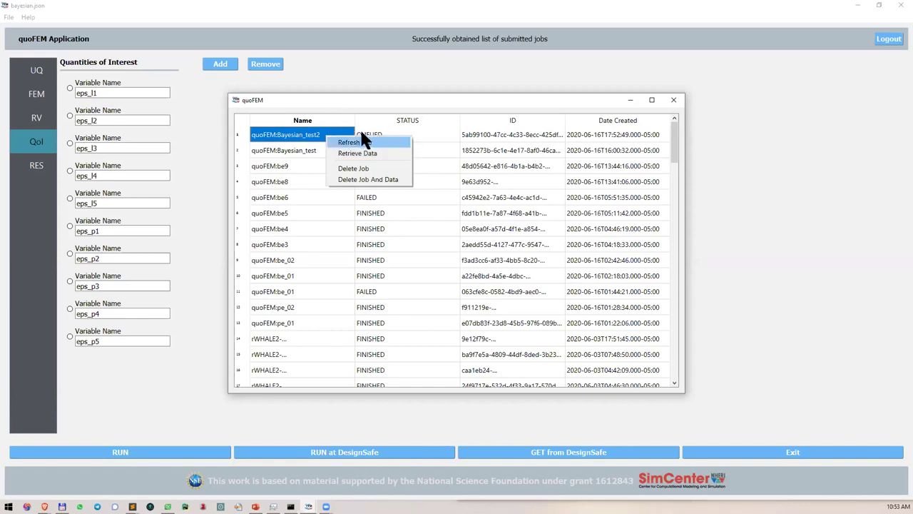
left_click(363, 141)
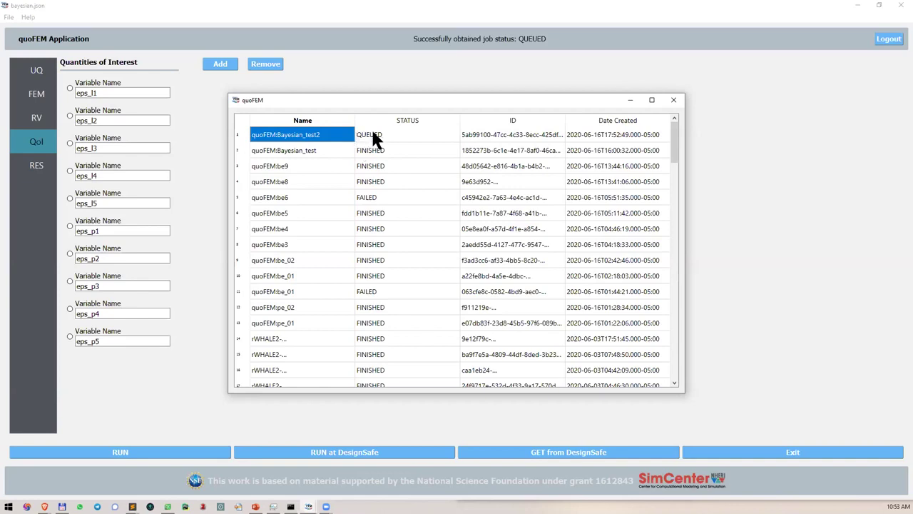
right_click(328, 167)
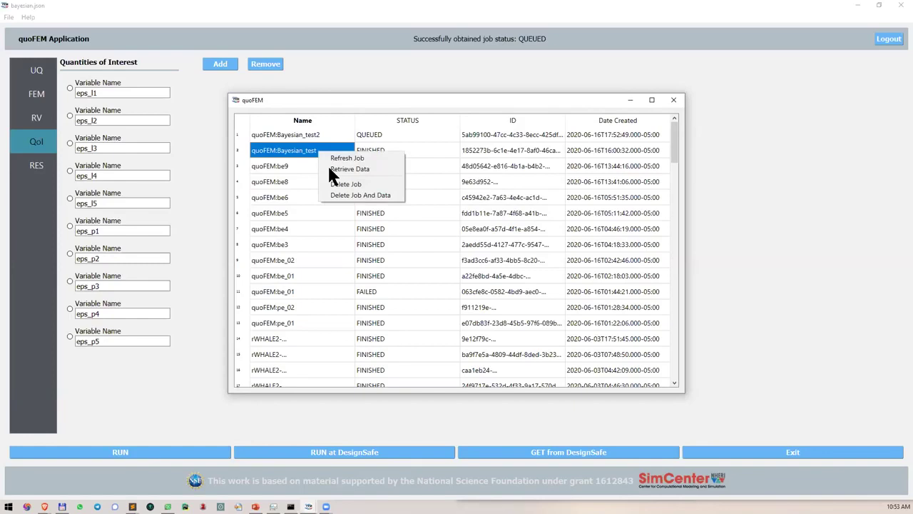
Retrieve the finished Bayesian_test job's data, then switch back to PowerPoint slide 48.
left_click(329, 169)
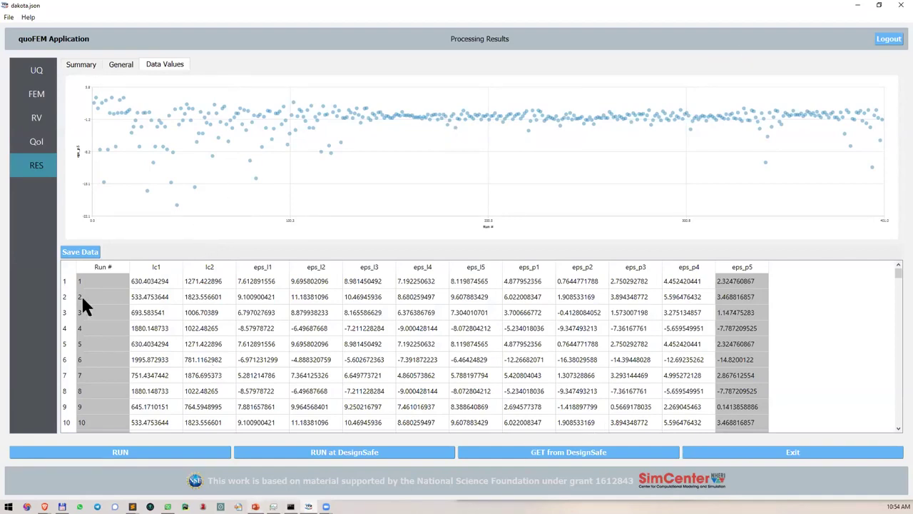
key("alt+Tab")
scroll(63, 201, "down", 2)
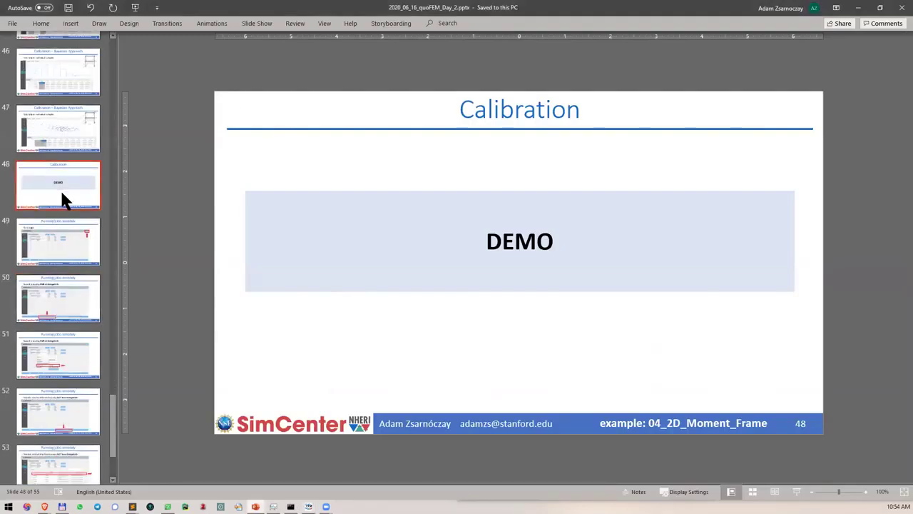
Page forward past the remote-job slides to slide 55, Exercises.
key("Down")
key("Down")
key("Down")
key("Down")
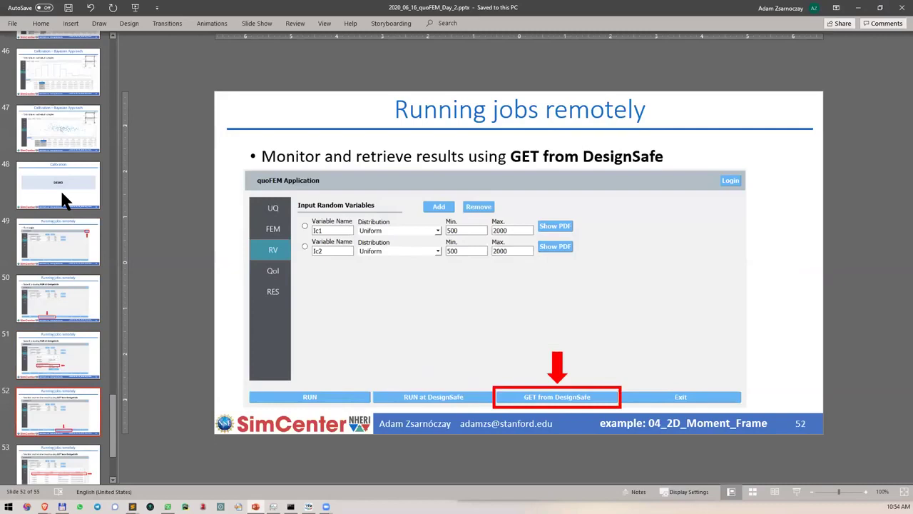
key("Down")
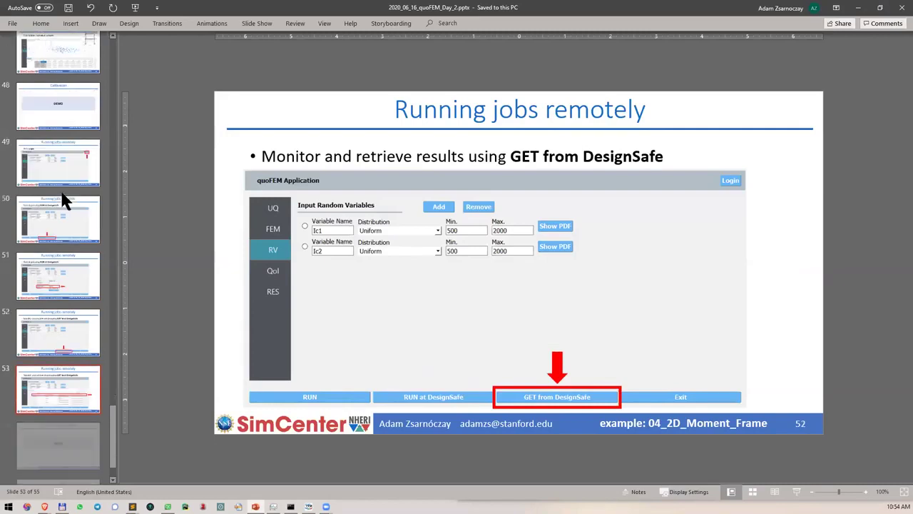
key("Down")
key("Down")
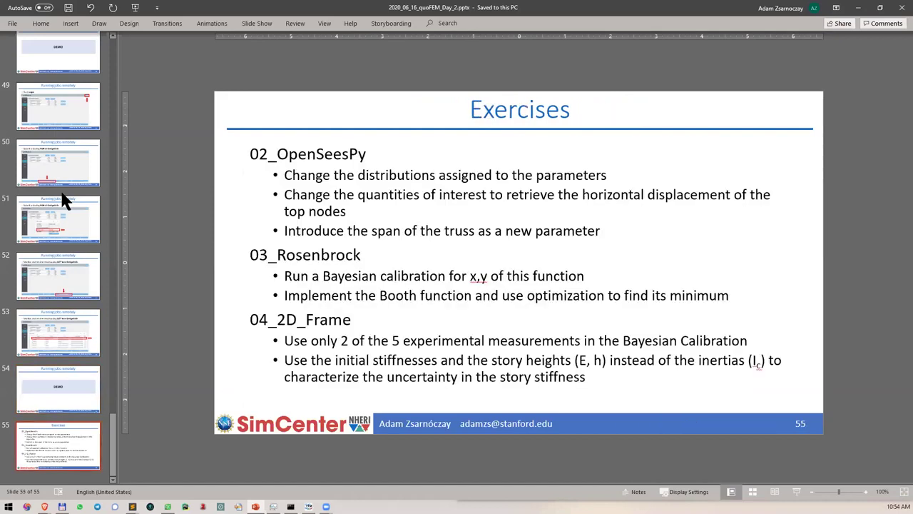